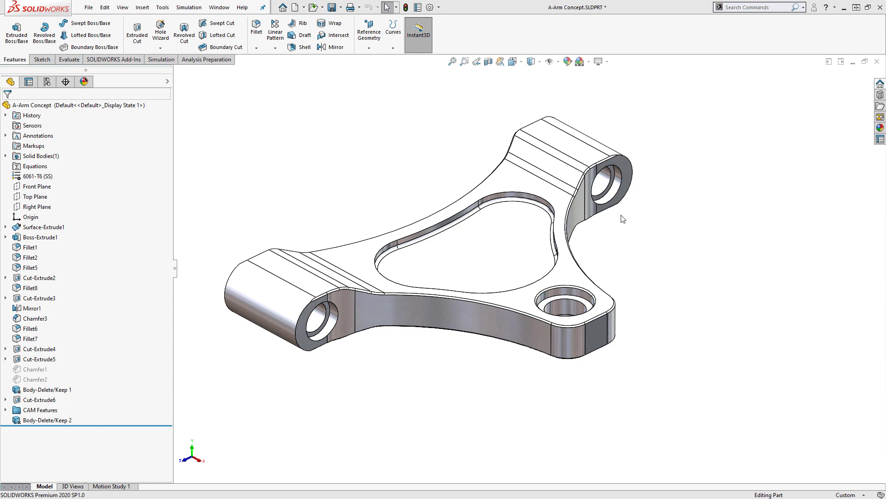
Enable the SOLIDWORKS Simulation add-in and bring up its Simulation commands
left_click(133, 60)
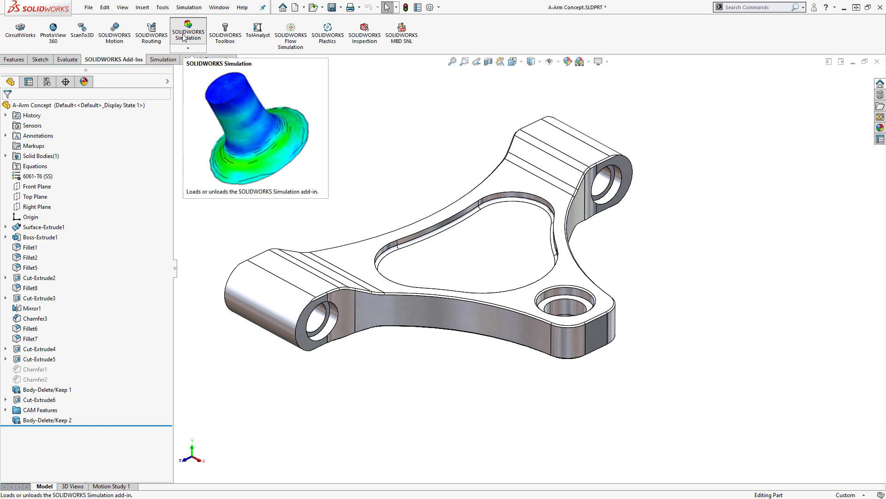
left_click(162, 60)
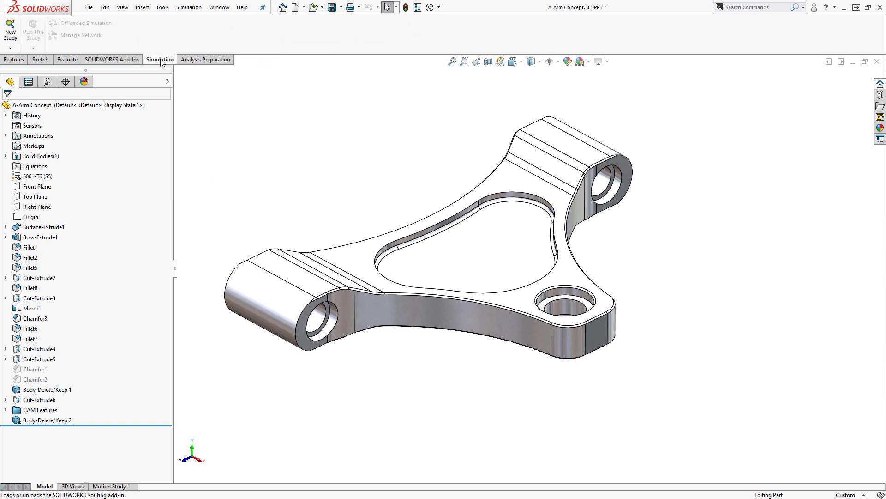
Create a static study named Static 1 and enlarge the FeatureManager tree area
left_click(10, 33)
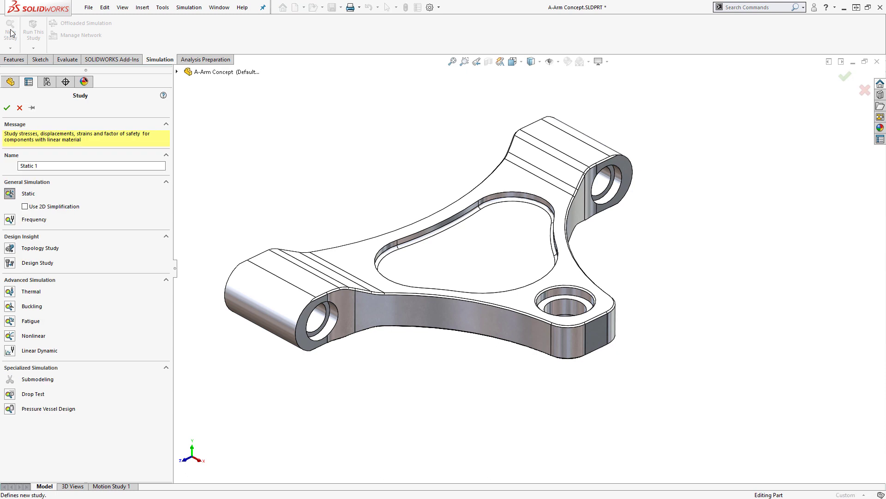
key("Return")
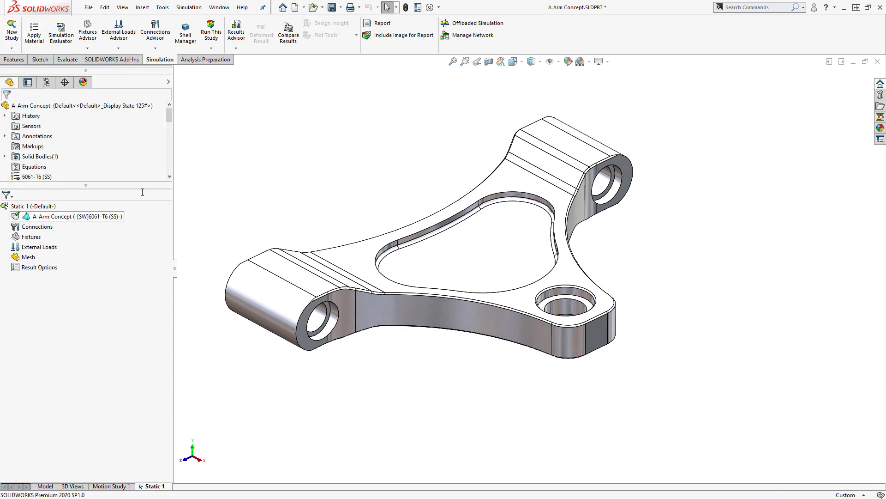
left_click_drag(86, 185, 86, 230)
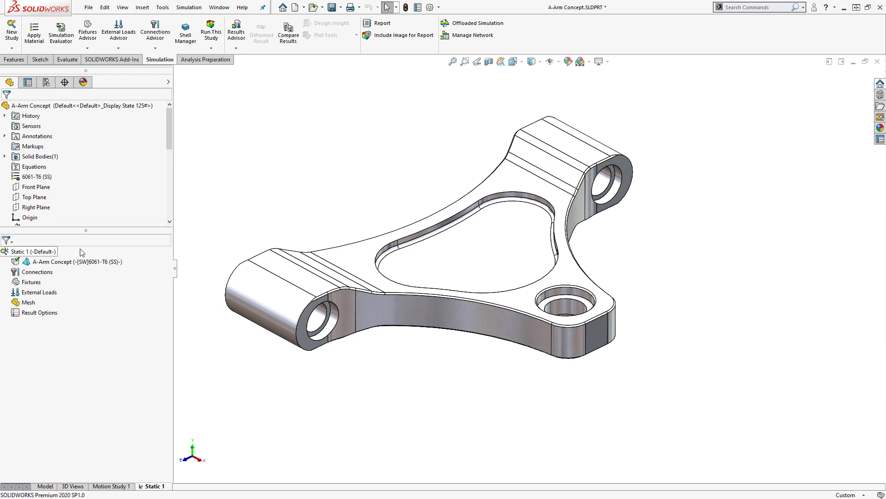
scroll(82, 212, "down", 2)
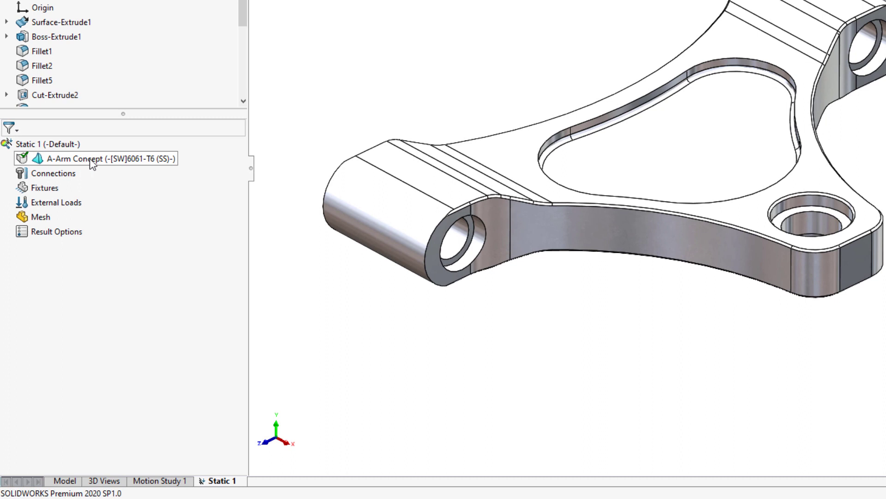
Add a Fixed Hinge fixture on both end-boss hole faces
right_click(42, 191)
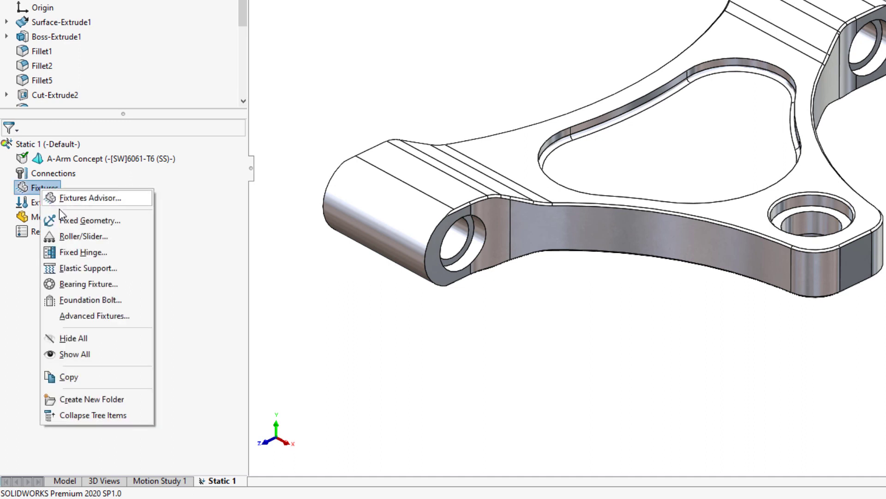
left_click(77, 254)
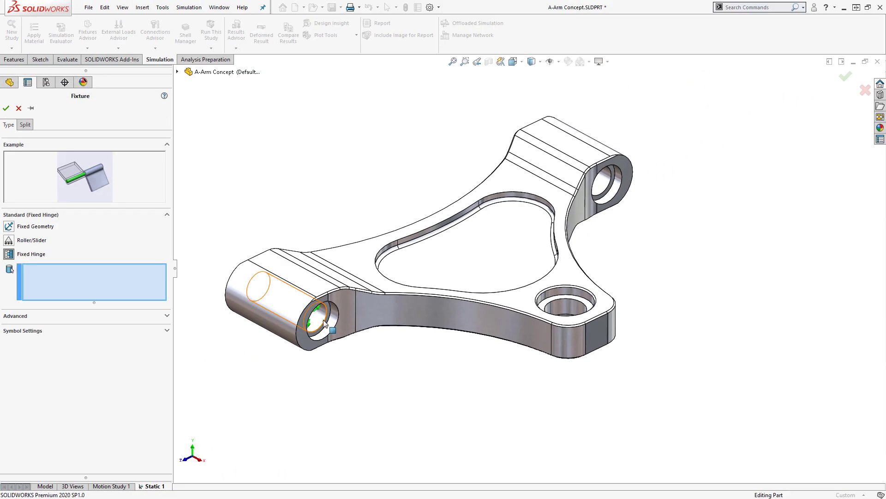
left_click(322, 321)
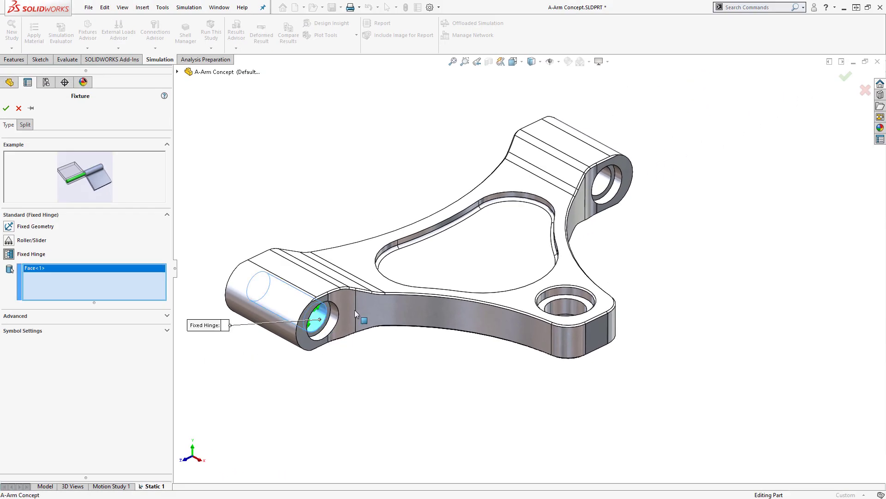
left_click(600, 188)
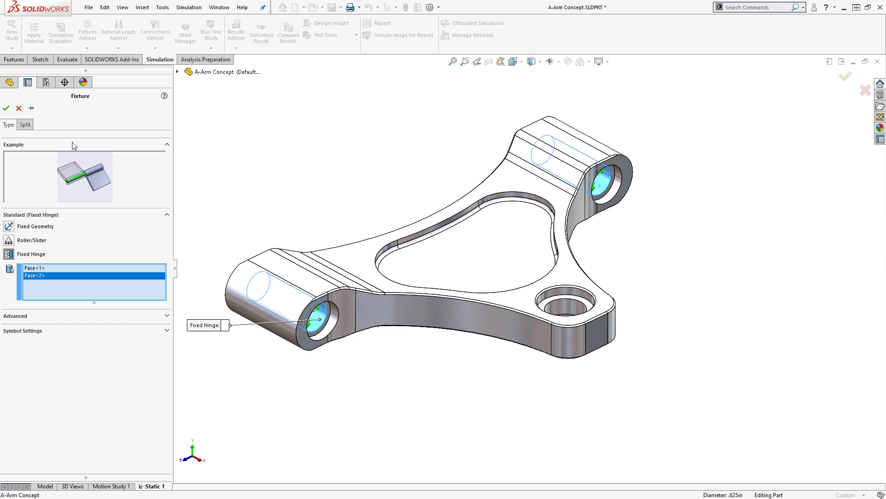
left_click(6, 108)
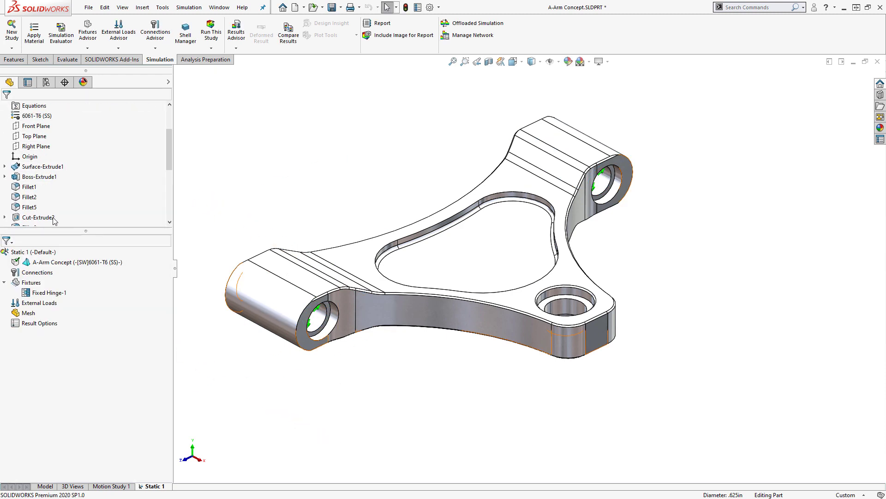
Apply a 500 lbf force in English (IPS) units to the counterbored hole face
right_click(43, 304)
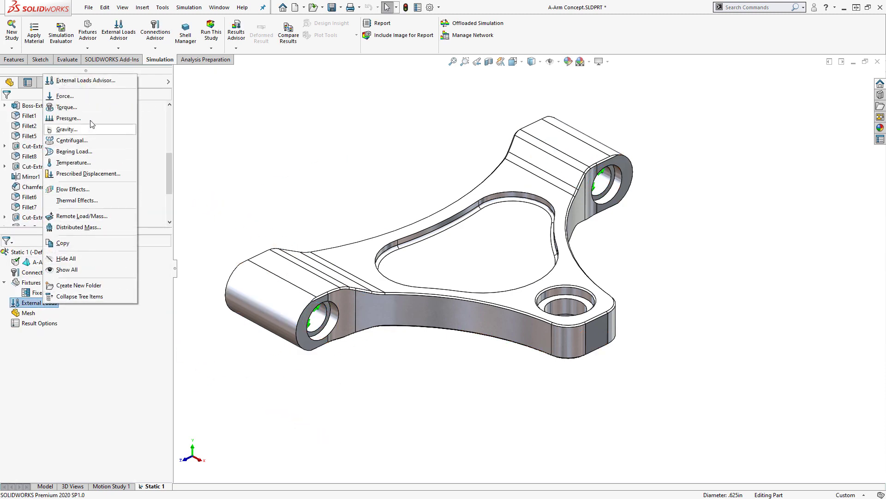
left_click(65, 96)
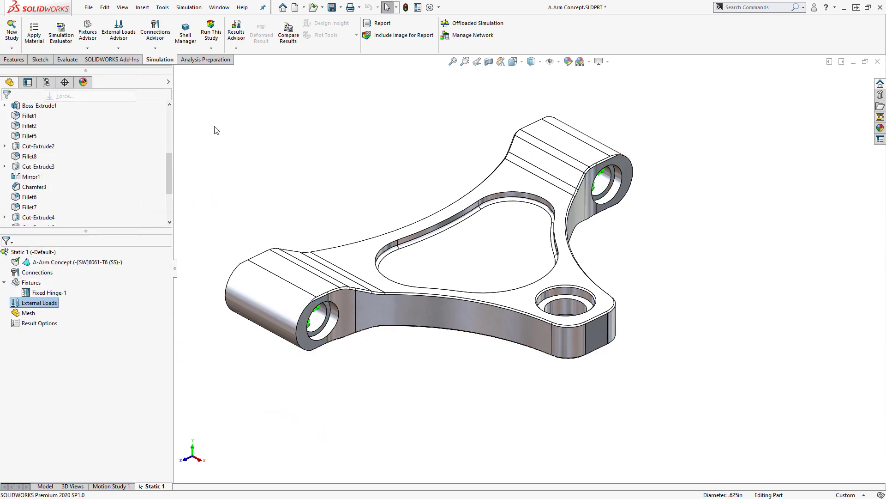
left_click(571, 297)
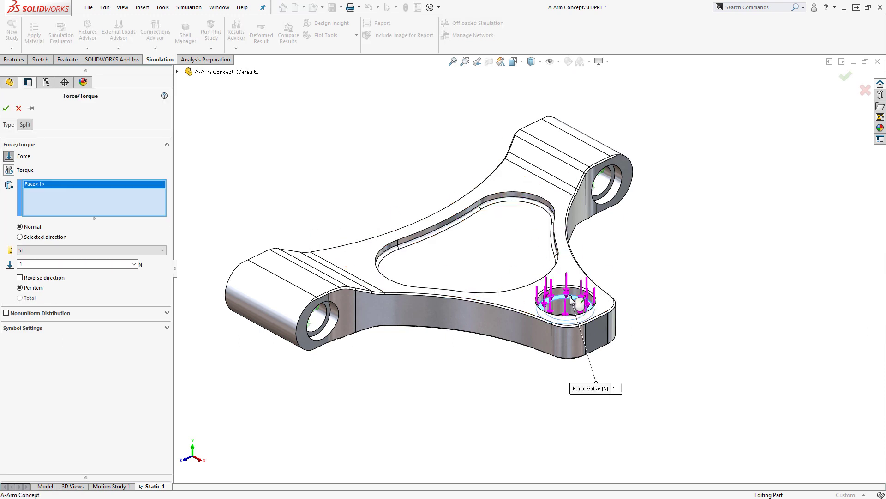
left_click(51, 250)
left_click(51, 261)
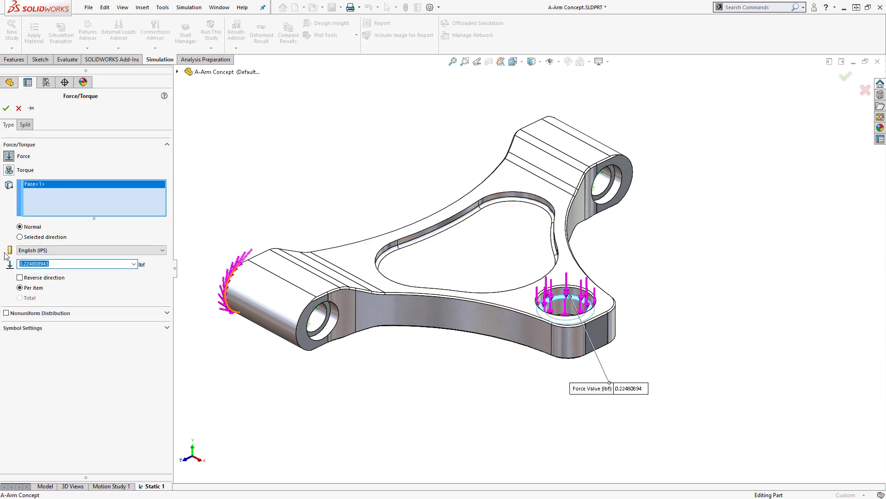
type("500")
key("Return")
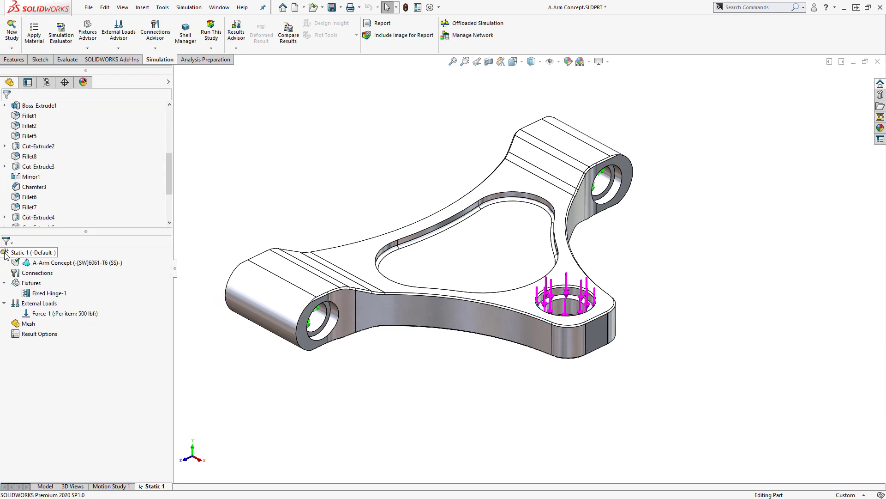
left_click(316, 316)
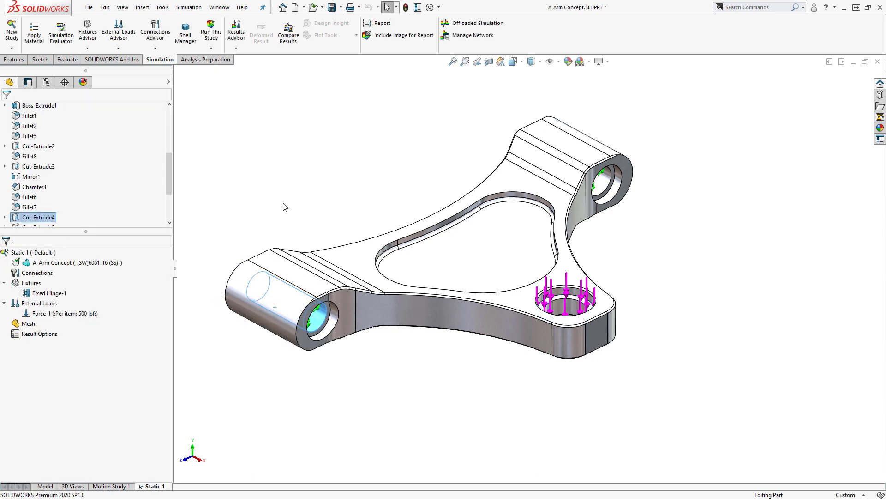
Run Static 1 and set the von Mises legend maximum to 100
left_click(285, 207)
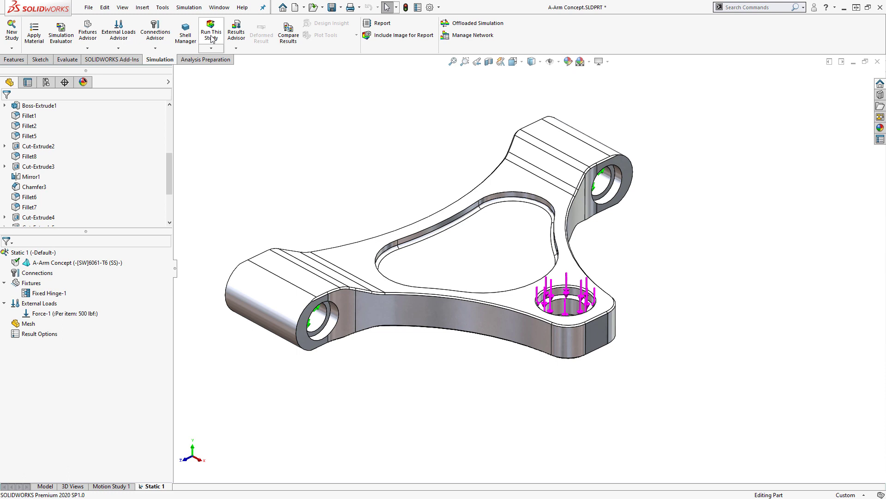
left_click(213, 38)
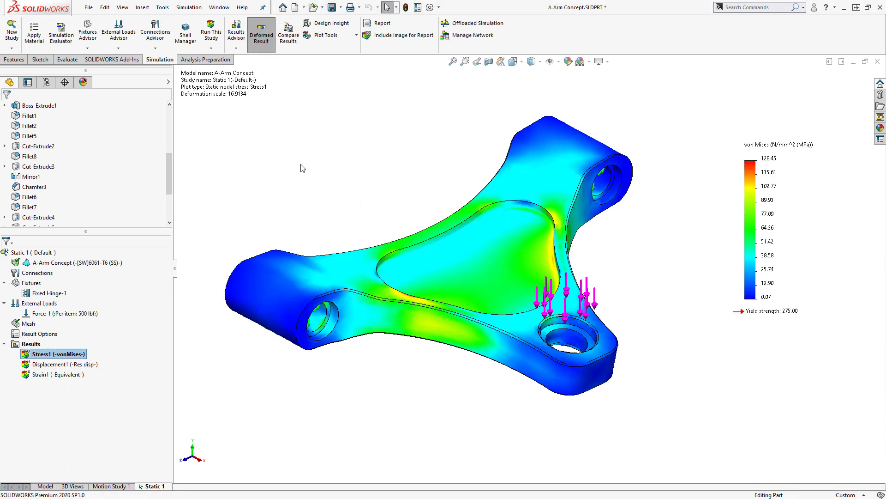
mouse_move(430, 319)
middle_mouse_down()
mouse_move(450, 290)
mouse_move(443, 320)
middle_mouse_up()
double_click(770, 157)
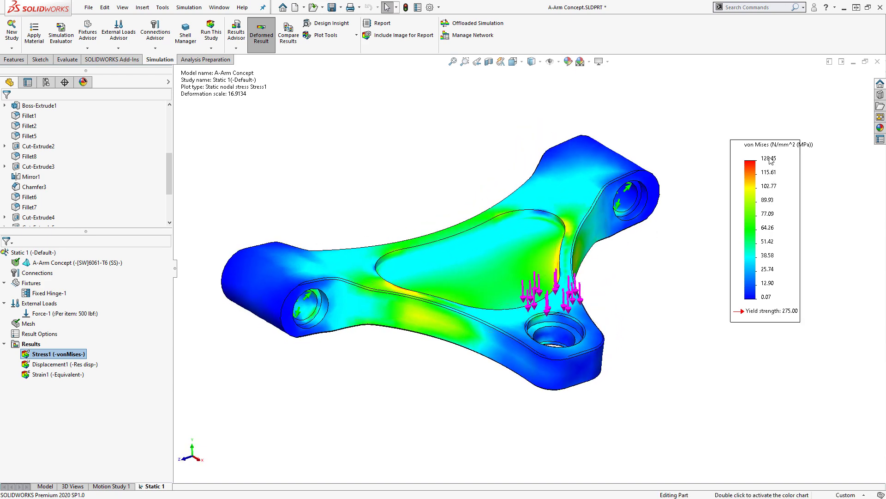
type("100")
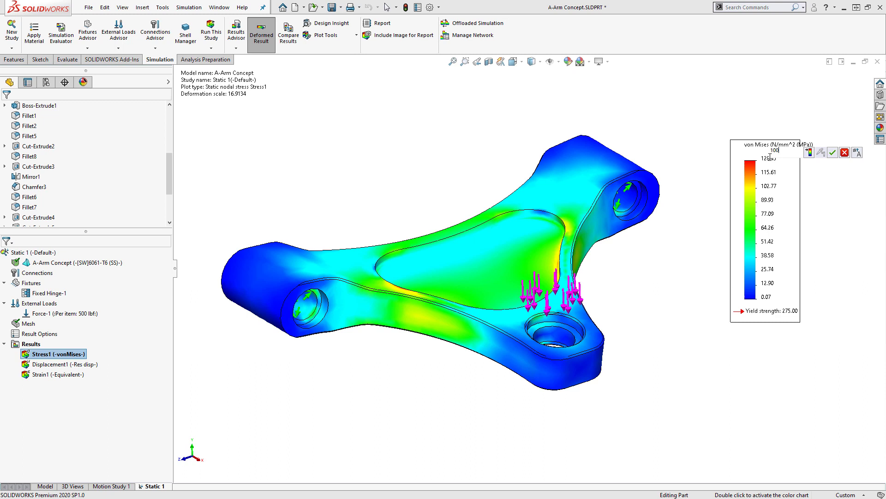
key("Return")
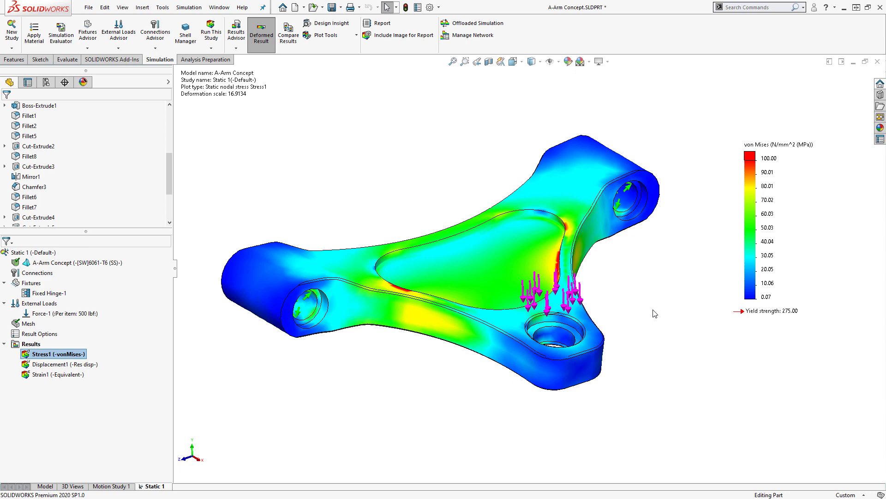
Label the 128.45 MPa peak stress on the von Mises plot
mouse_move(651, 315)
middle_mouse_down()
mouse_move(653, 348)
mouse_move(653, 306)
middle_mouse_up()
double_click(769, 158)
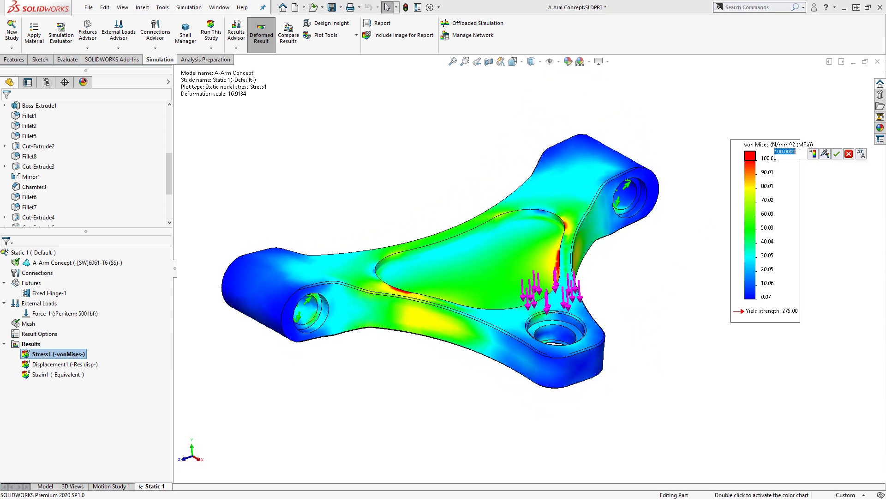
left_click(861, 153)
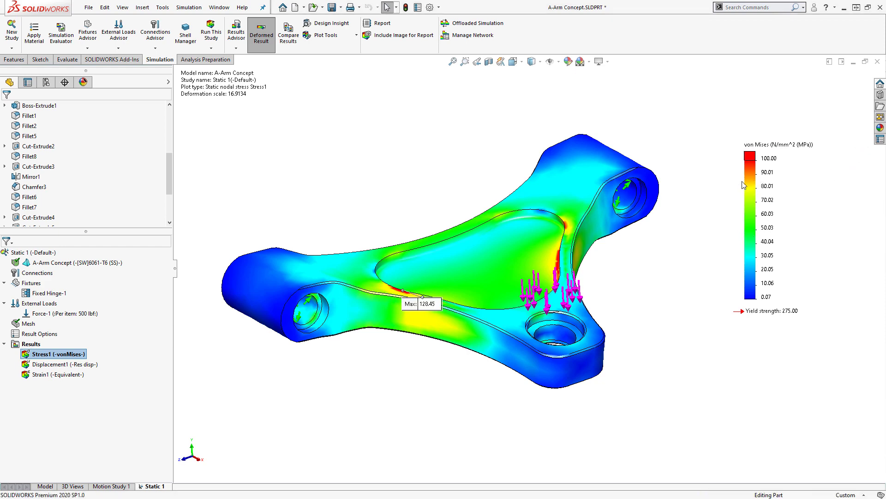
Show the mesh overlay on the stress plot, then hide it again
right_click(764, 182)
left_click(789, 209)
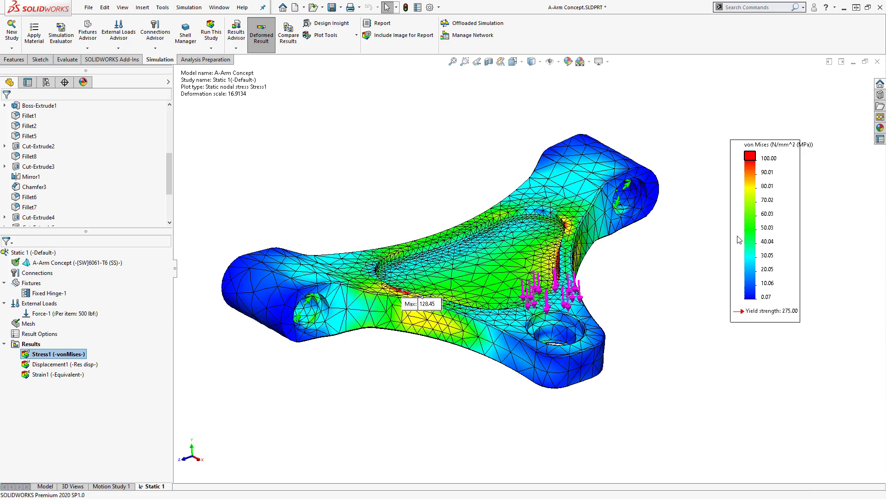
mouse_move(663, 278)
middle_mouse_down()
mouse_move(669, 231)
mouse_move(663, 270)
middle_mouse_up()
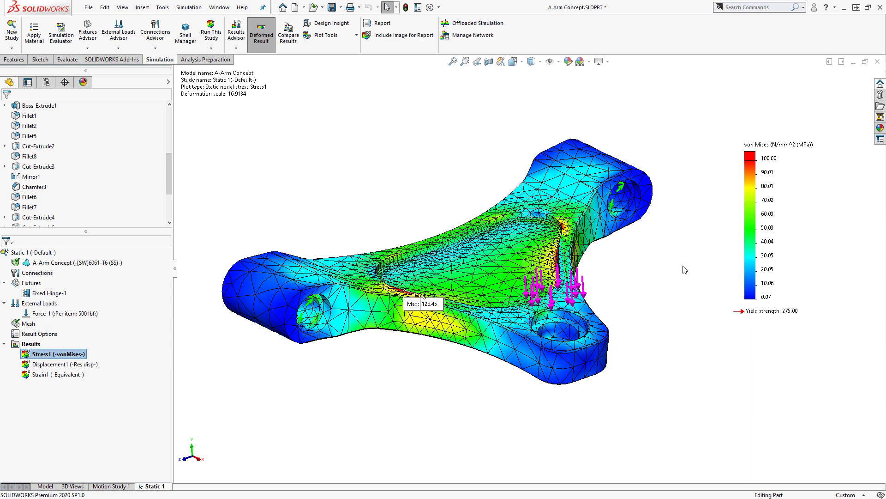
right_click(761, 163)
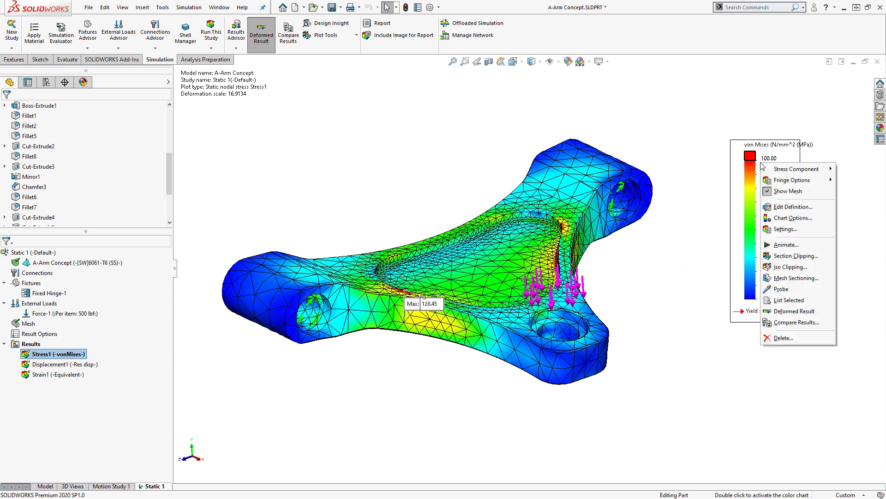
left_click(780, 192)
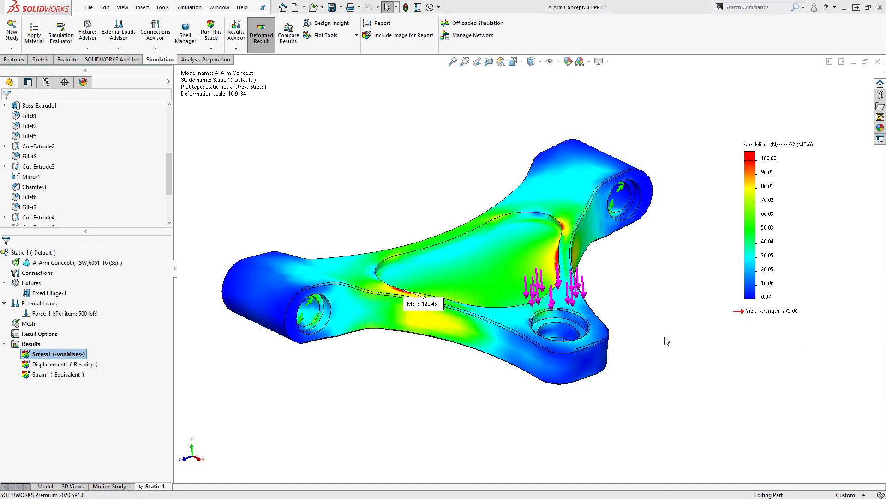
mouse_move(663, 330)
middle_mouse_down()
mouse_move(614, 453)
mouse_move(660, 336)
middle_mouse_up()
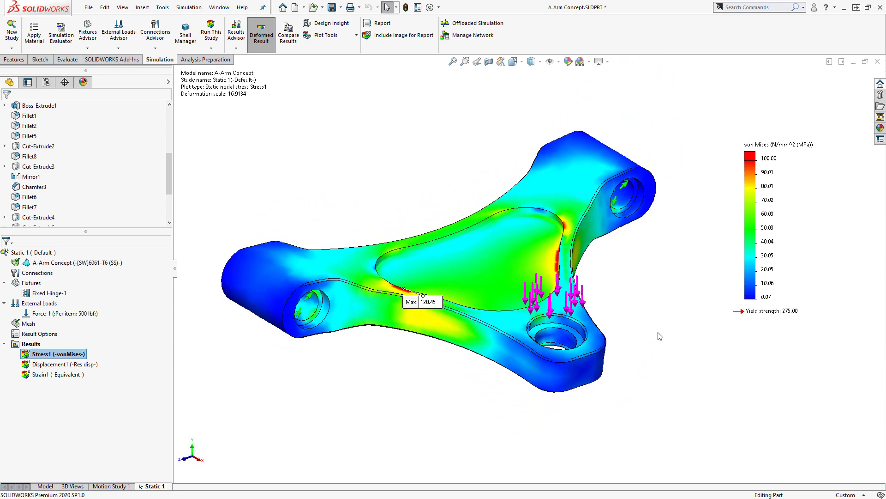
On the part model, change both 0.25in pocket dimensions of Cut-Extrude2 to 0.5in
left_click(45, 487)
middle_click_drag(490, 257, 497, 263)
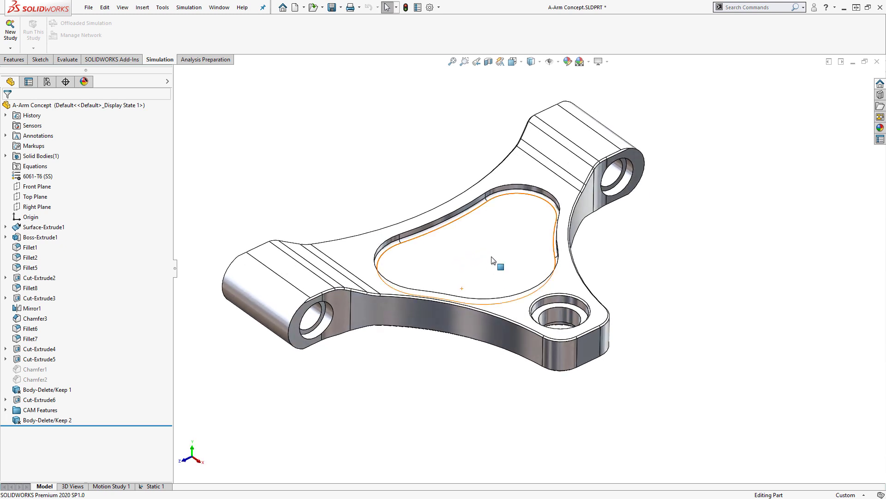
left_click(509, 253)
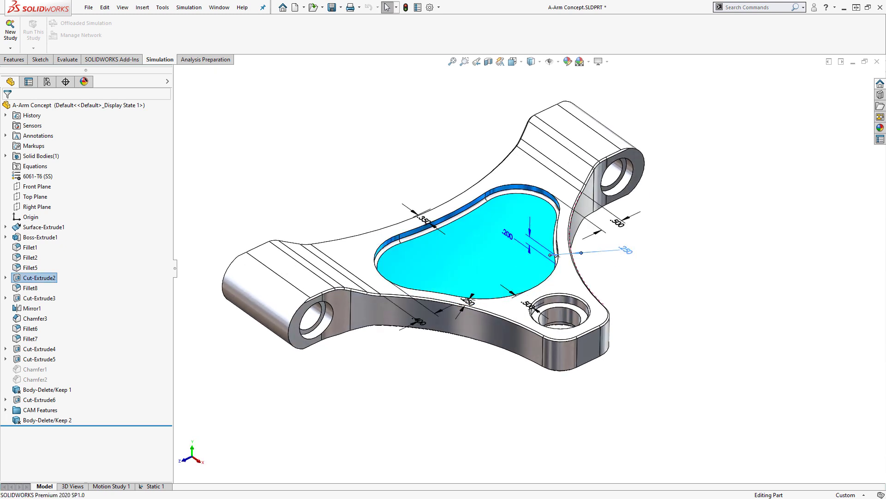
double_click(621, 252)
type(".5")
key("Return")
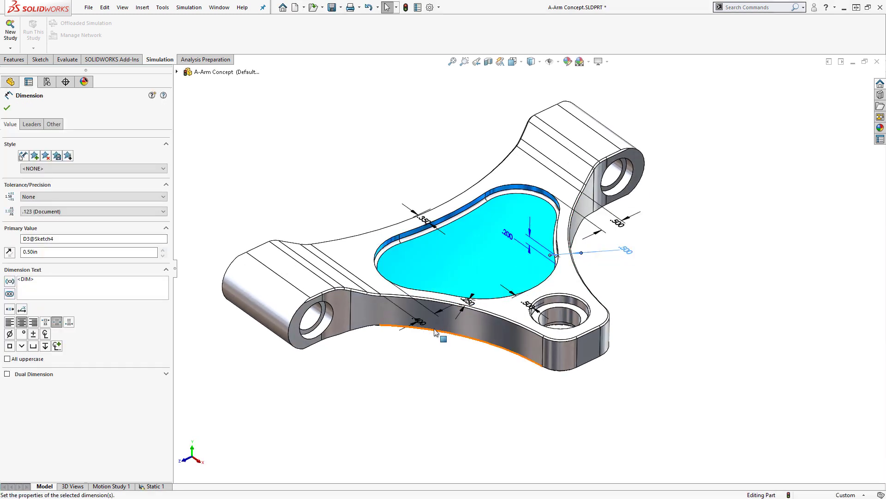
double_click(467, 302)
type(".5")
key("Return")
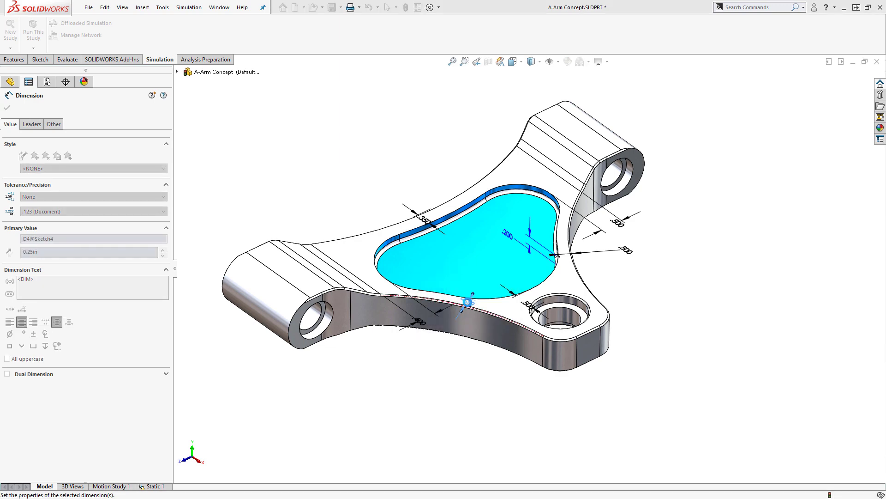
scroll(484, 268, "down", 3)
key("Escape")
Set the Fillet8 pocket rim radius to 0.125in and rebuild
double_click(469, 185)
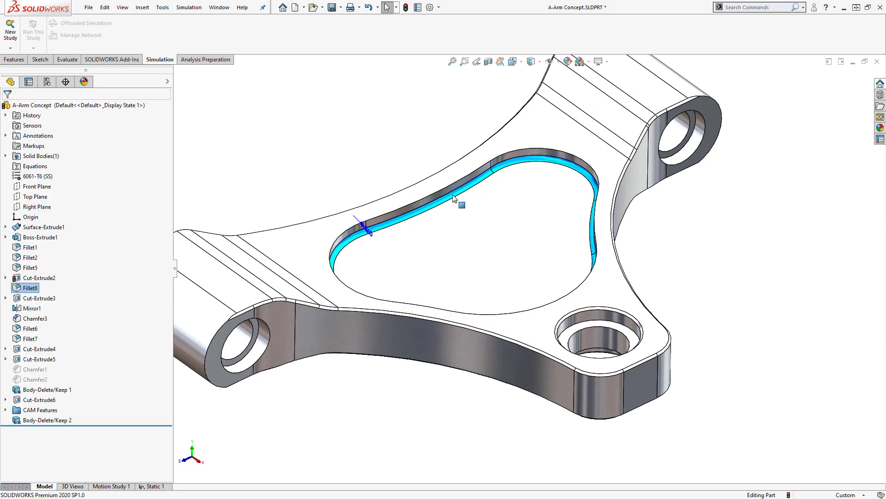
double_click(369, 228)
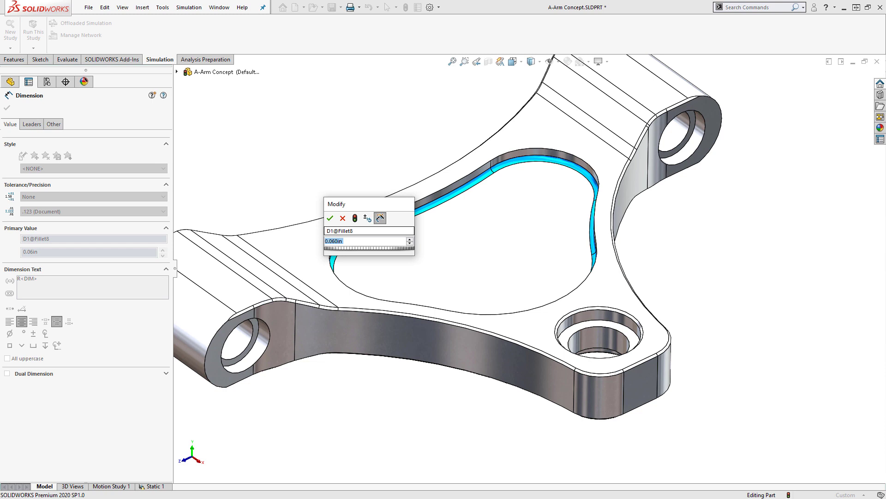
type(".125")
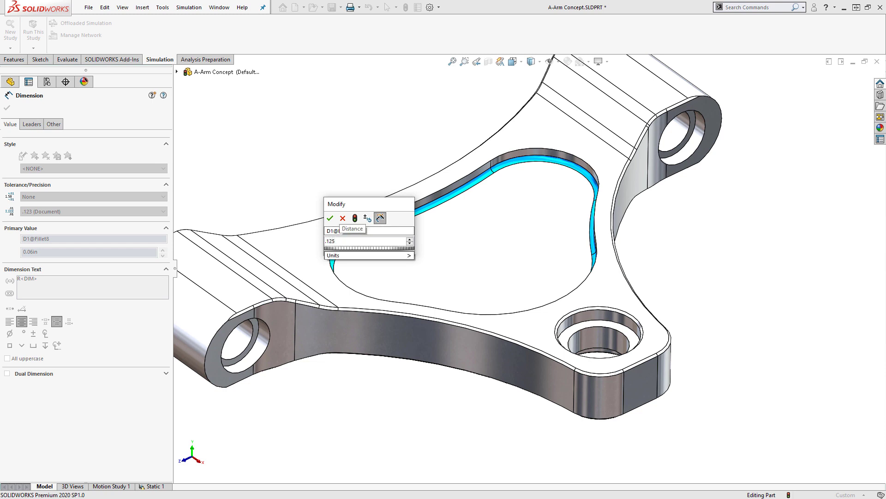
left_click(354, 218)
left_click(330, 218)
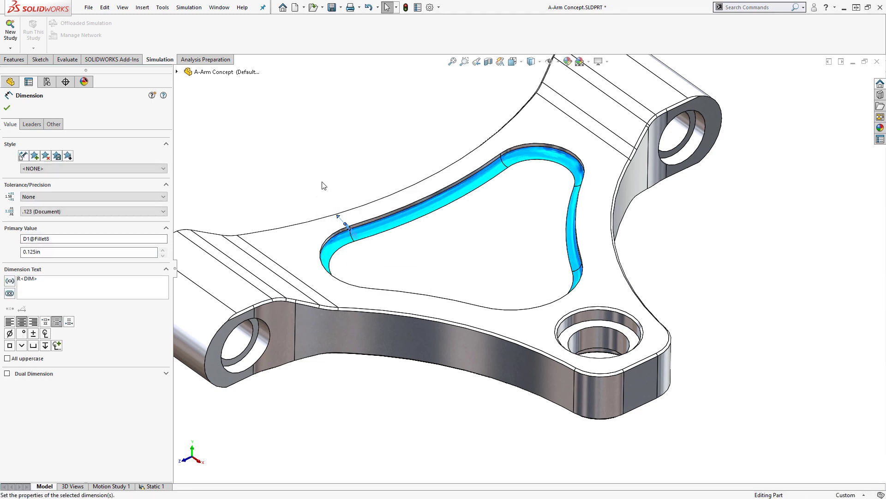
left_click(334, 196)
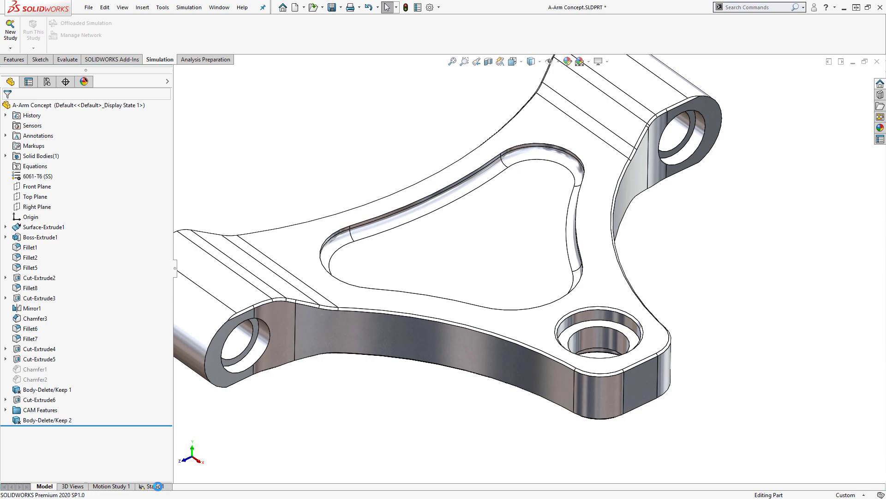
Re-run Static 1 on the modified part, dropping the von Mises peak to 92.46 MPa
left_click(158, 486)
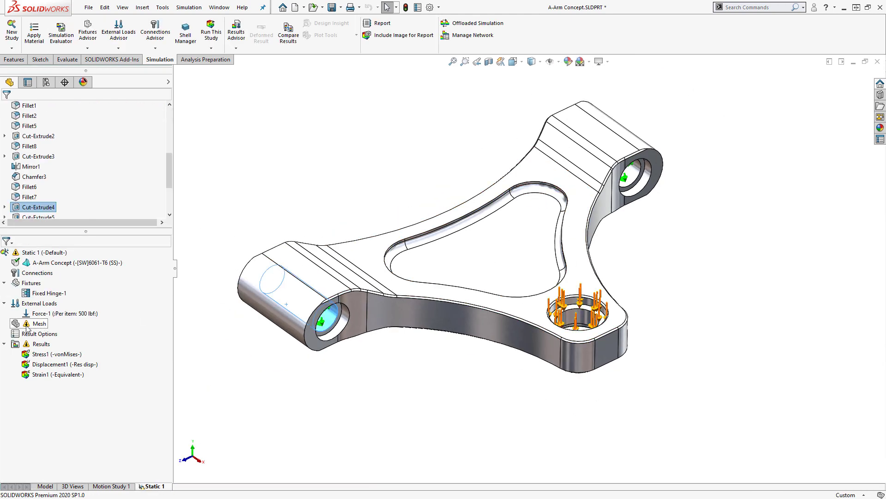
right_click(42, 253)
left_click(61, 277)
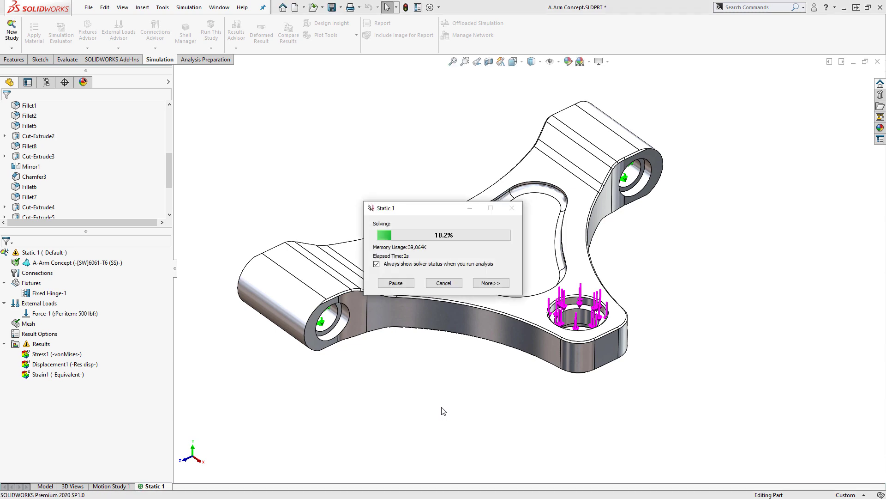
middle_click_drag(519, 433, 511, 387)
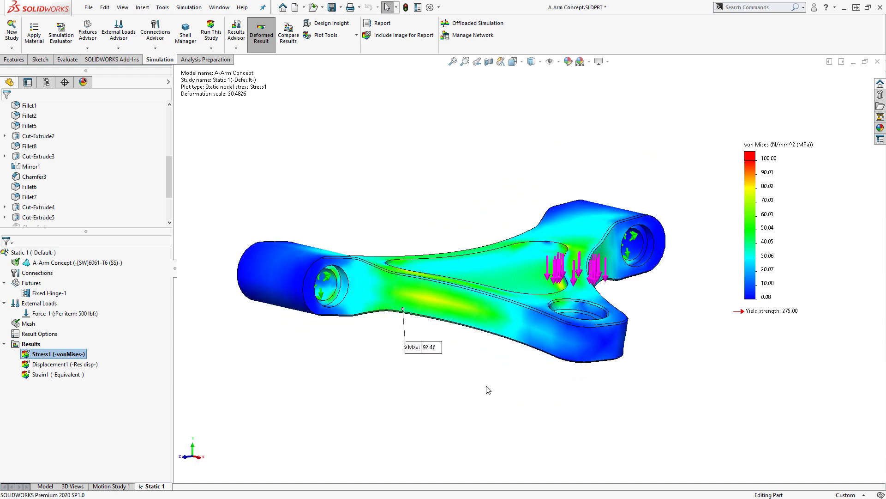
middle_click_drag(499, 374, 493, 408)
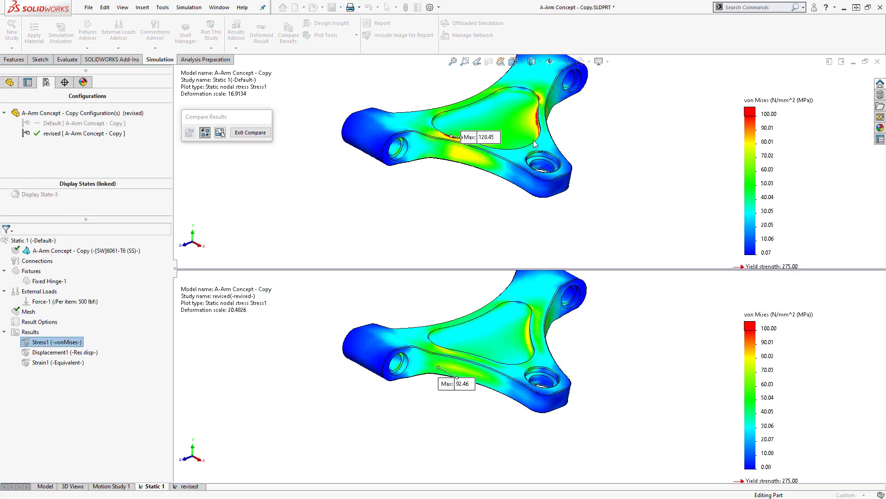
Orbit both compared stress results, then return to the plain part model
middle_click_drag(526, 224, 610, 160)
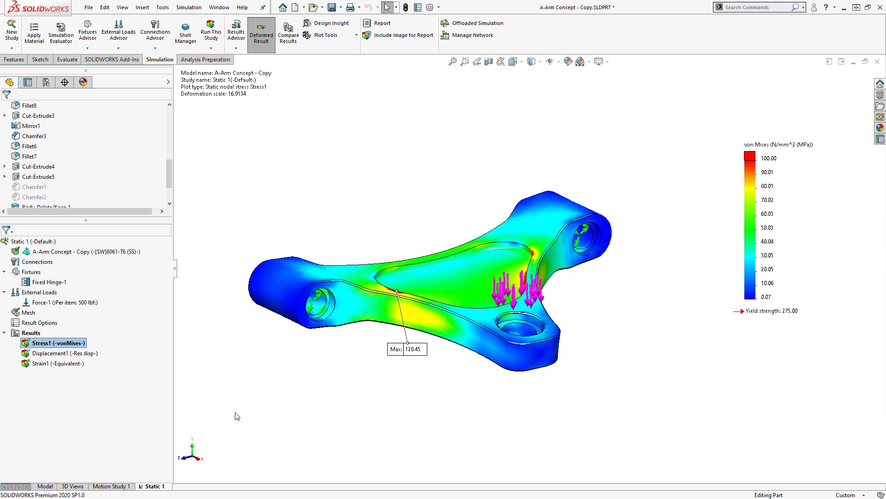
left_click(45, 486)
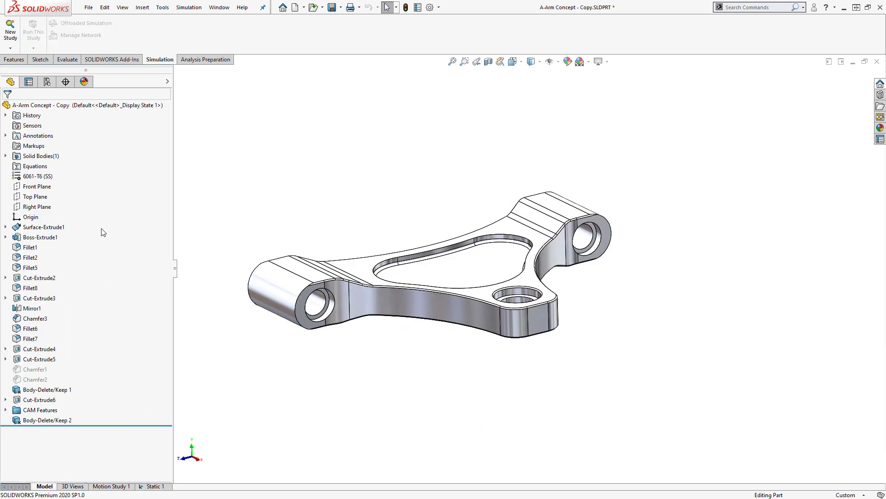
Add a new configuration named 'revised' in the ConfigurationManager
left_click(47, 82)
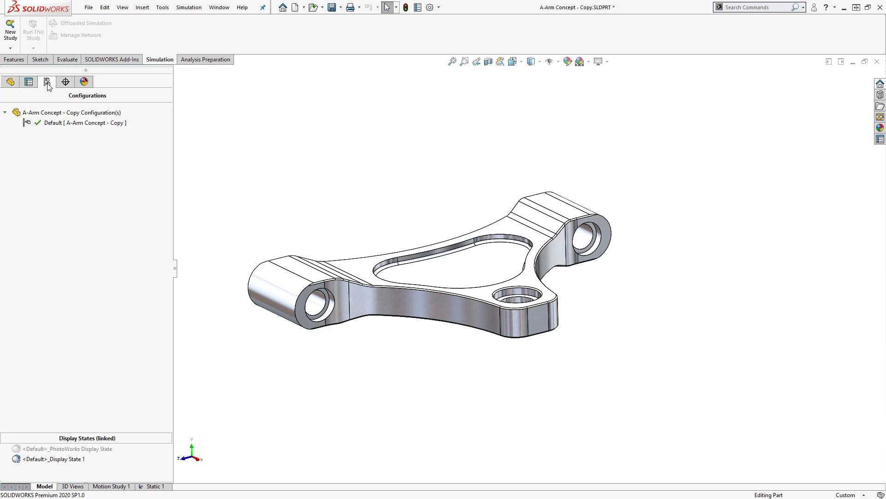
right_click(51, 113)
left_click(73, 127)
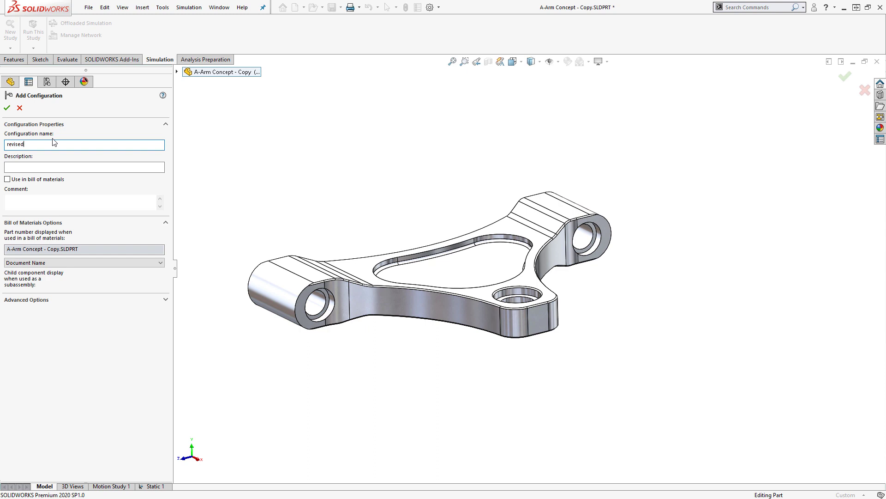
left_click(7, 109)
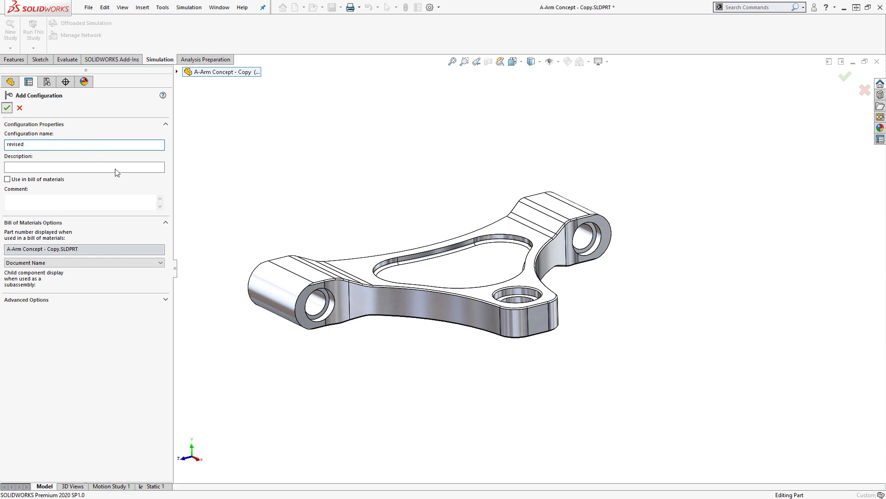
Set the right-hand pocket offset to 0.5in in the revised configuration
middle_click_drag(182, 182, 337, 233)
left_click(486, 261)
double_click(487, 261)
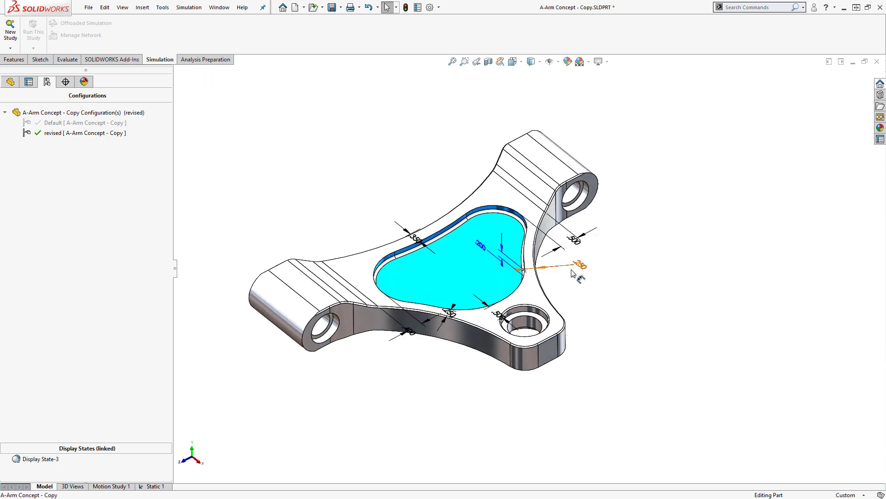
left_click(579, 266)
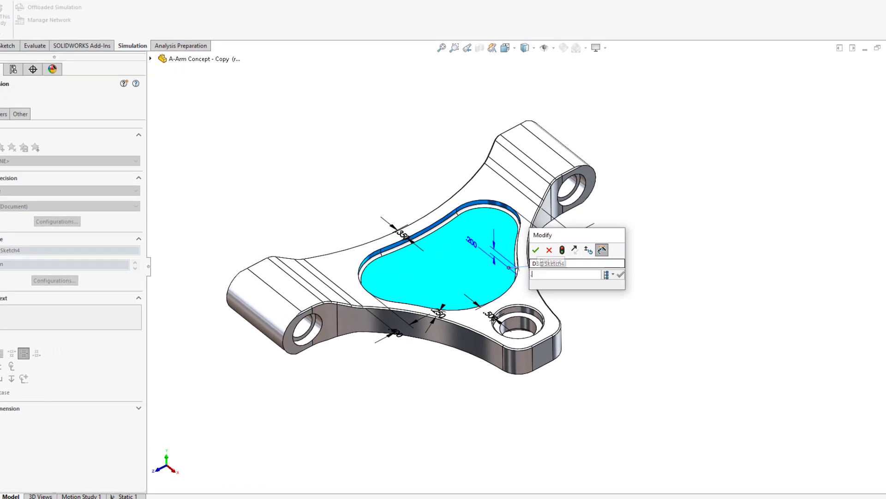
type(".5")
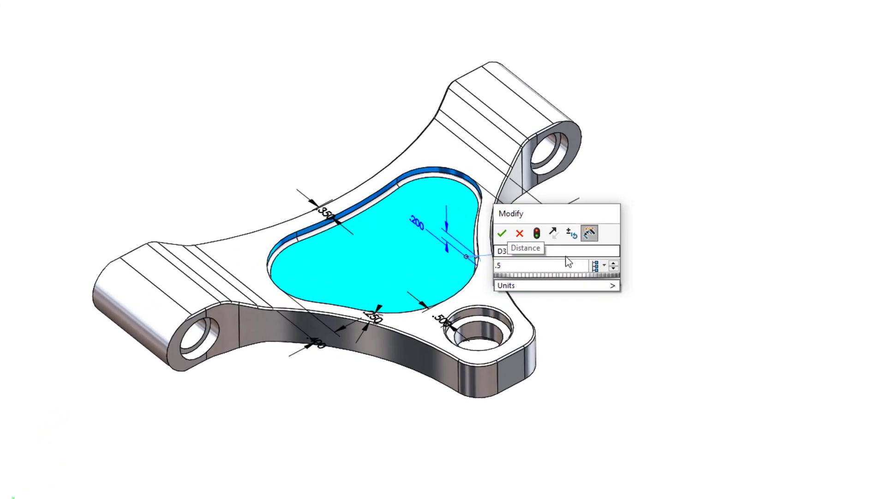
left_click(605, 264)
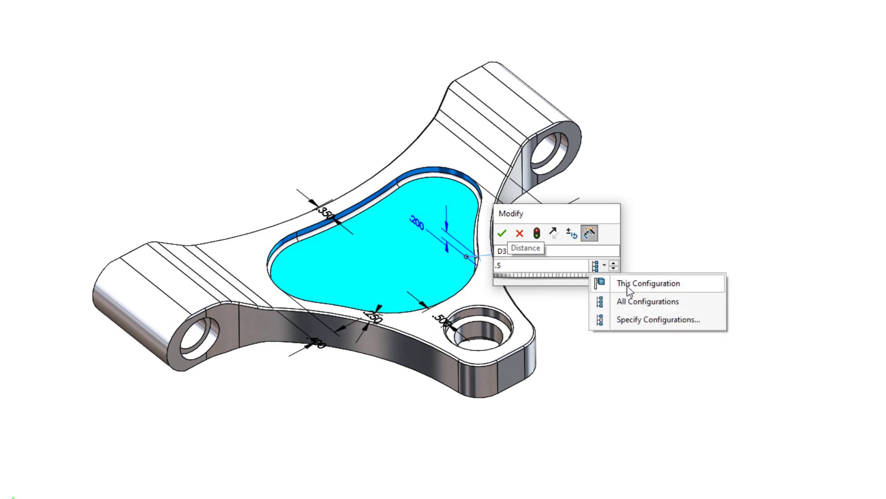
left_click(626, 283)
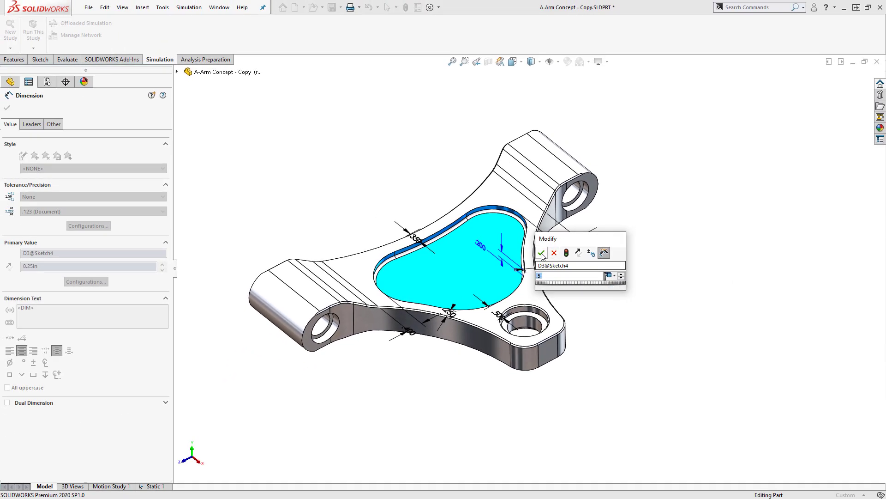
key("Return")
Set the bottom pocket offset to 0.5in for this configuration only
double_click(452, 312)
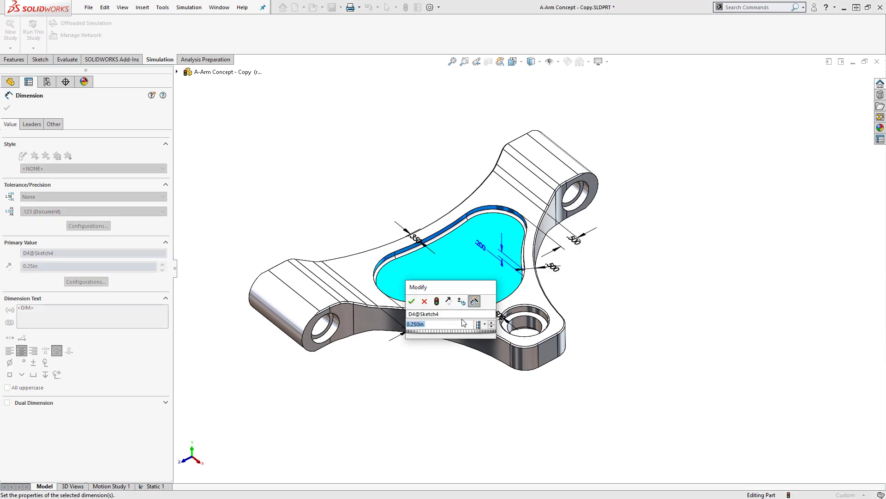
type(".5")
left_click(479, 324)
left_click(434, 332)
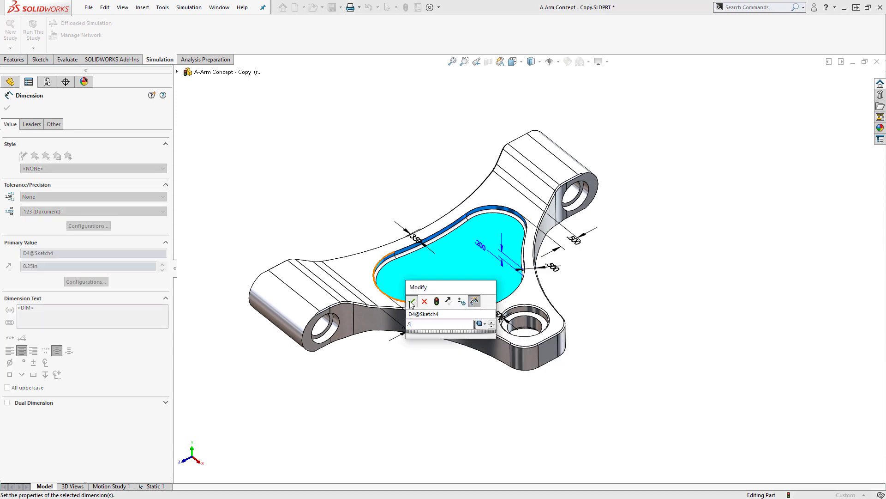
key("Return")
scroll(406, 259, "down", 3)
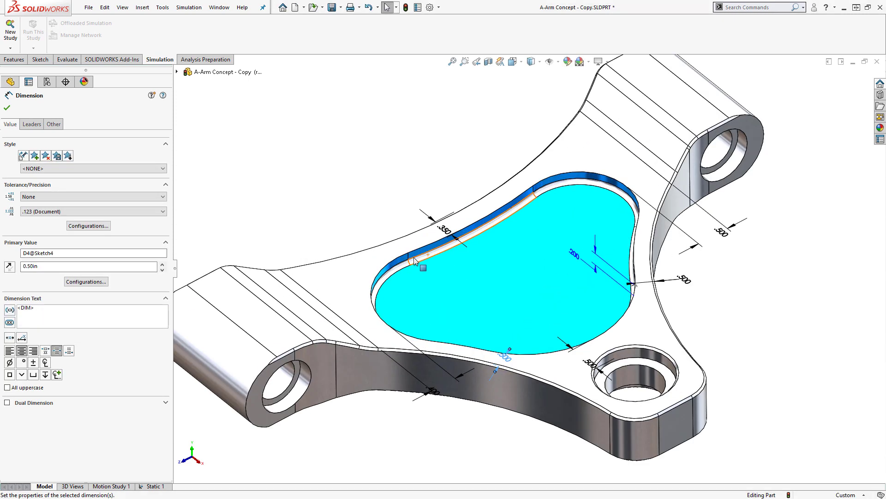
key("Escape")
Set the pocket edge fillet radius to 0.125in for this configuration only and rebuild
double_click(396, 246)
type(".125")
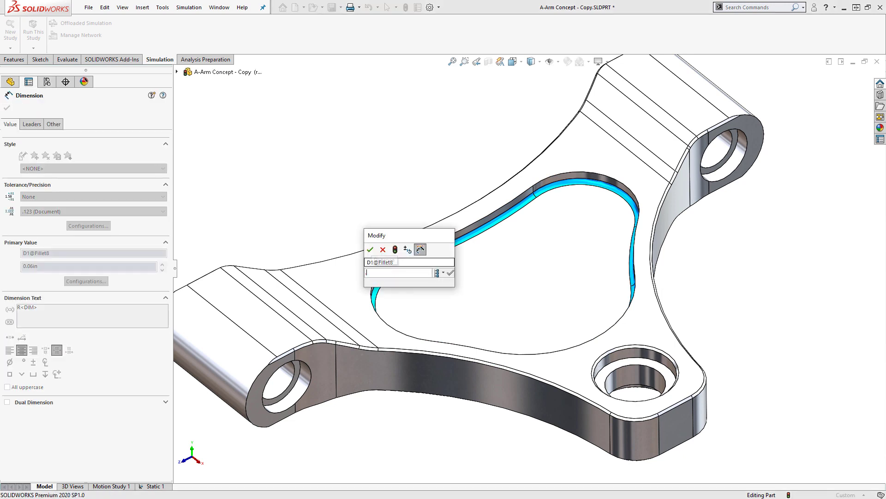
left_click(443, 272)
left_click(461, 283)
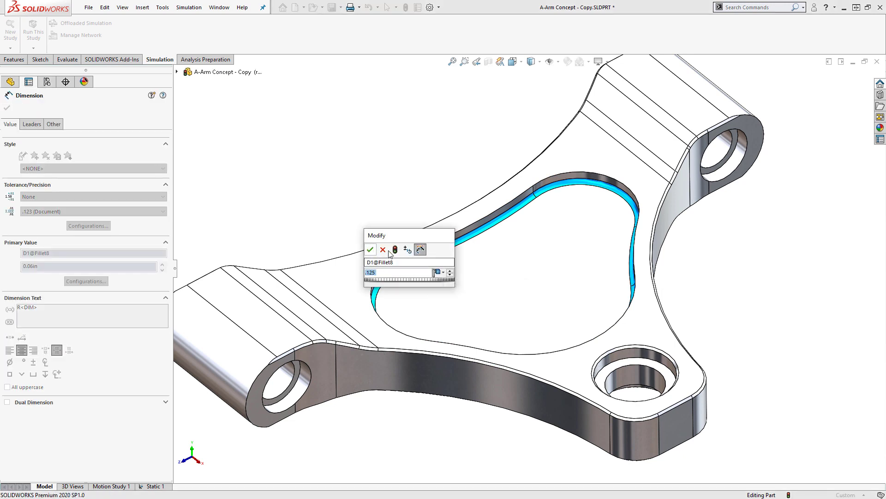
left_click(396, 250)
left_click(370, 250)
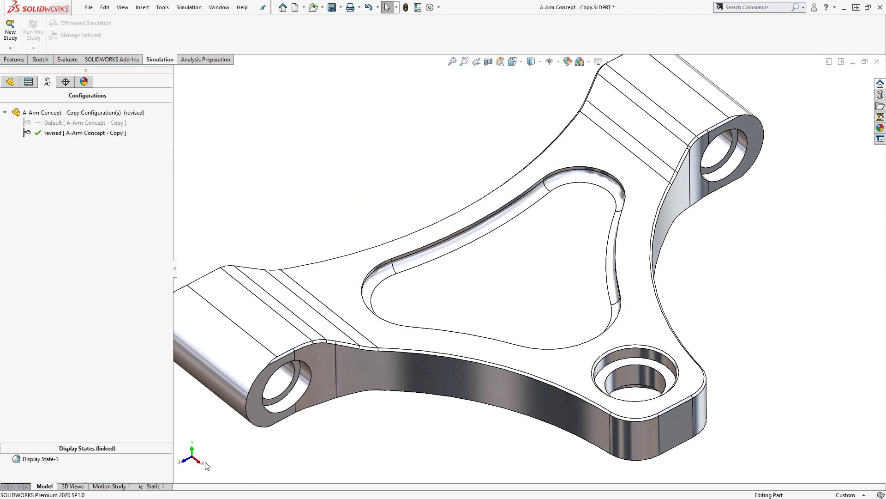
Copy the Static 1 study as a new study named 'revised' using the revised configuration
left_click(155, 487)
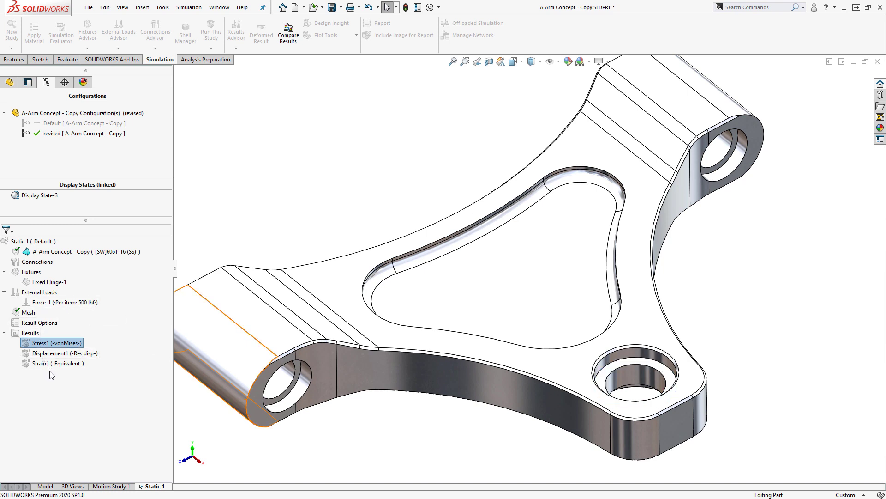
right_click(151, 488)
left_click(173, 424)
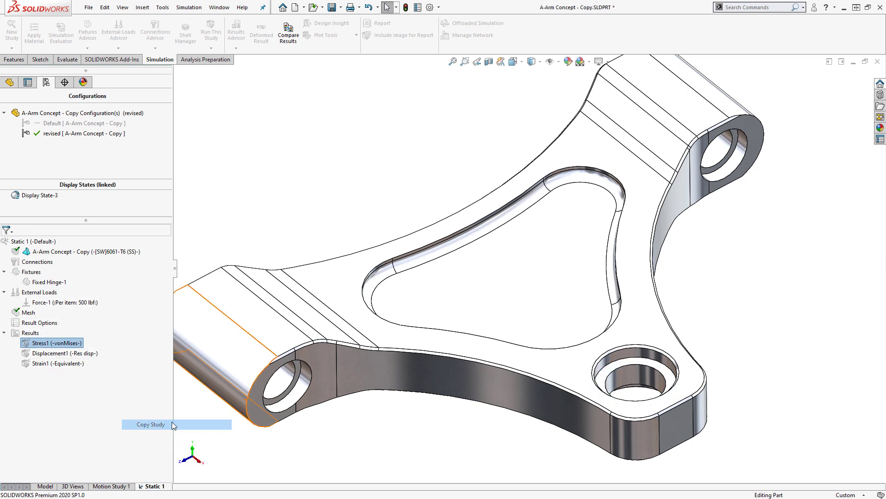
triple_click(40, 203)
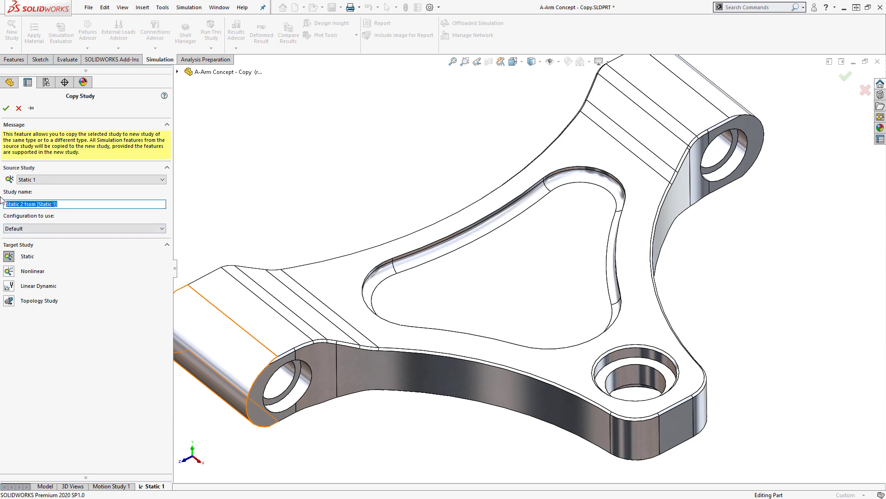
type("revised")
left_click(42, 228)
left_click(43, 242)
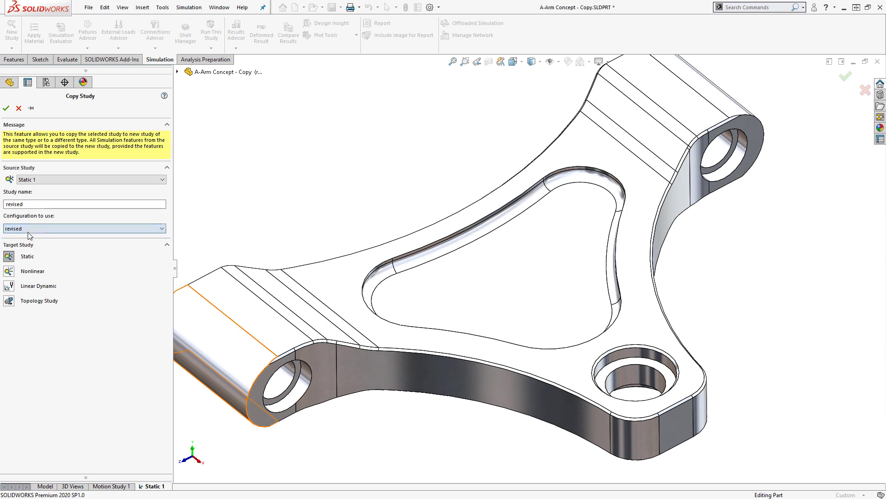
left_click(6, 108)
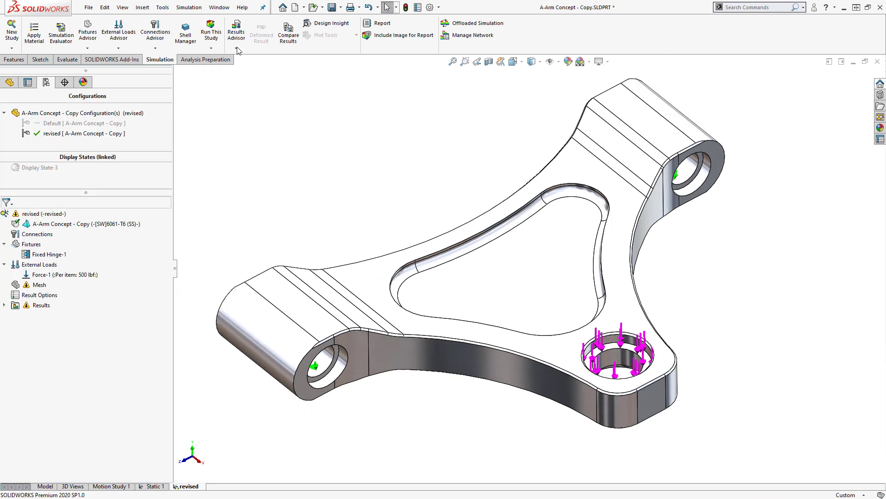
Run the revised study and view its von Mises stress, peaking at 92.46 MPa
left_click(211, 31)
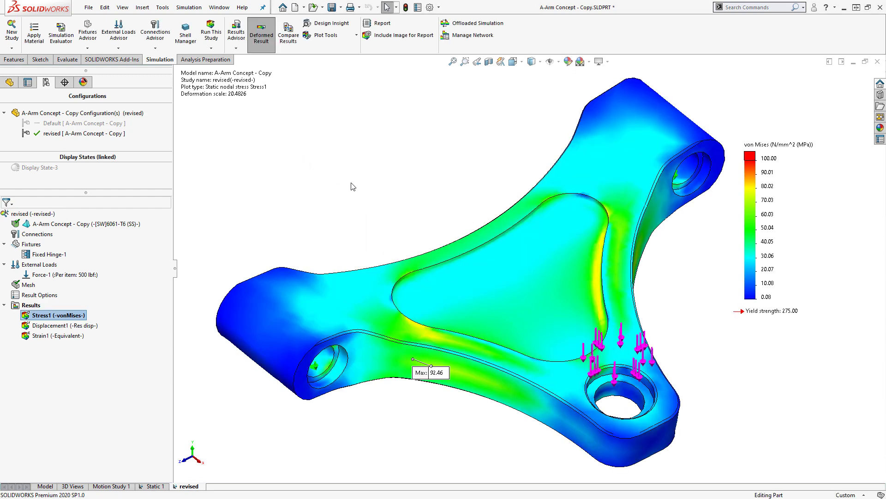
middle_click_drag(527, 289, 351, 143)
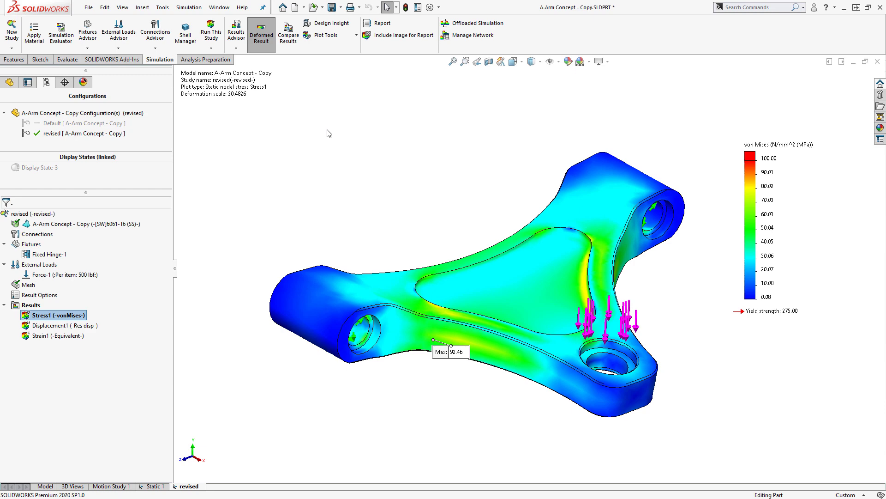
Compare only the Stress1 plots of Static 1 and revised across all configurations (128.45 vs 92.46 MPa)
left_click(290, 42)
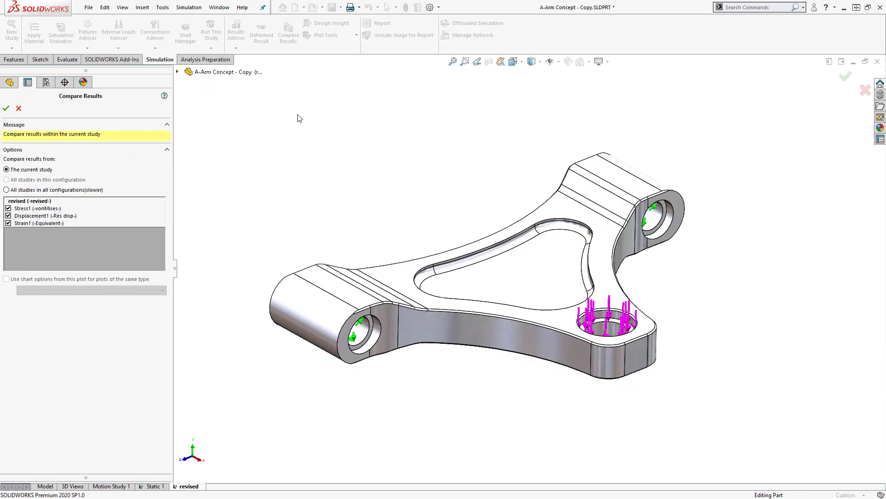
left_click(99, 187)
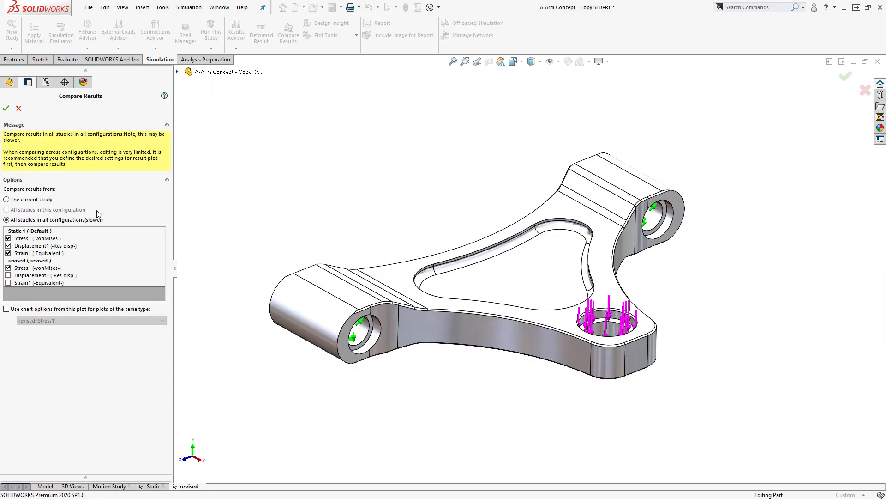
left_click(8, 252)
left_click(8, 246)
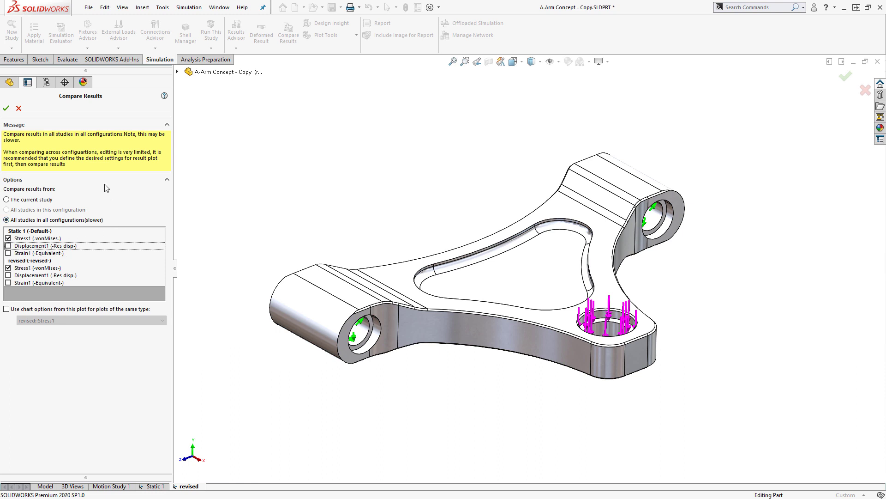
left_click(5, 108)
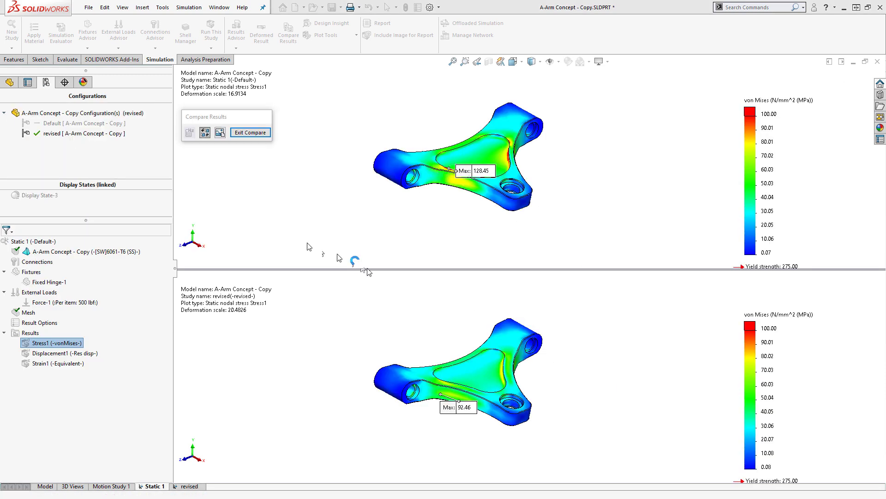
scroll(457, 227, "down", 3)
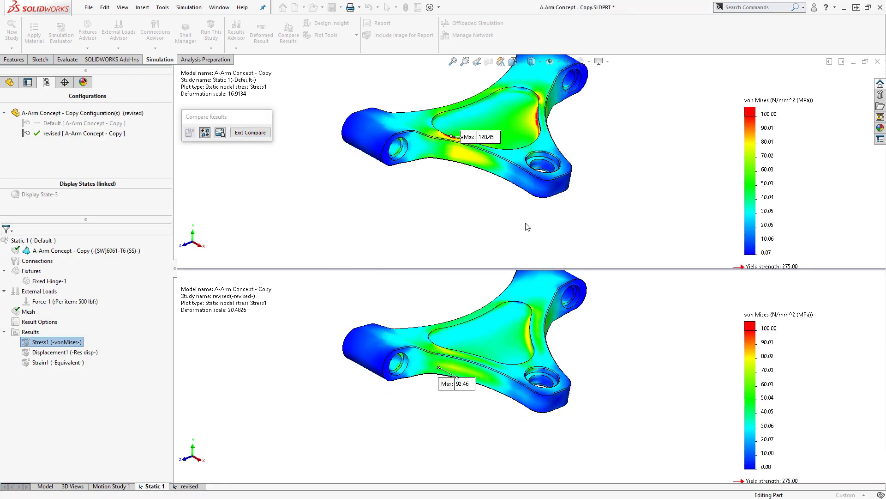
middle_click_drag(526, 226, 610, 167)
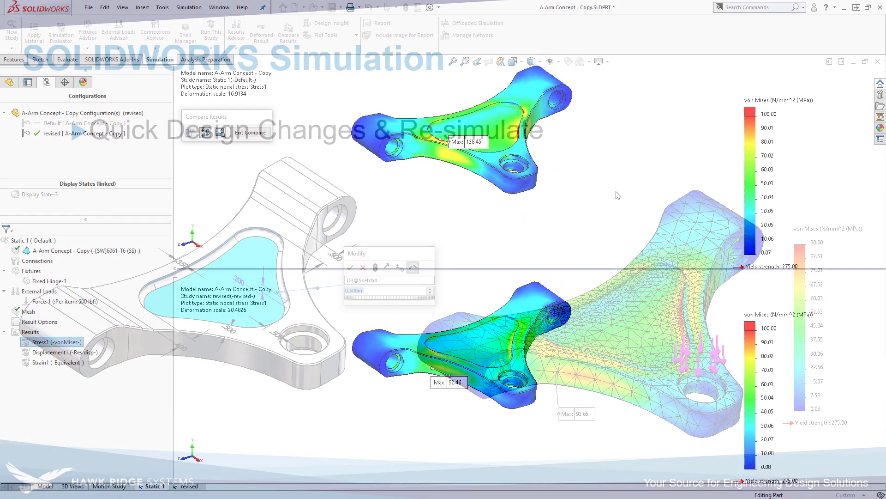